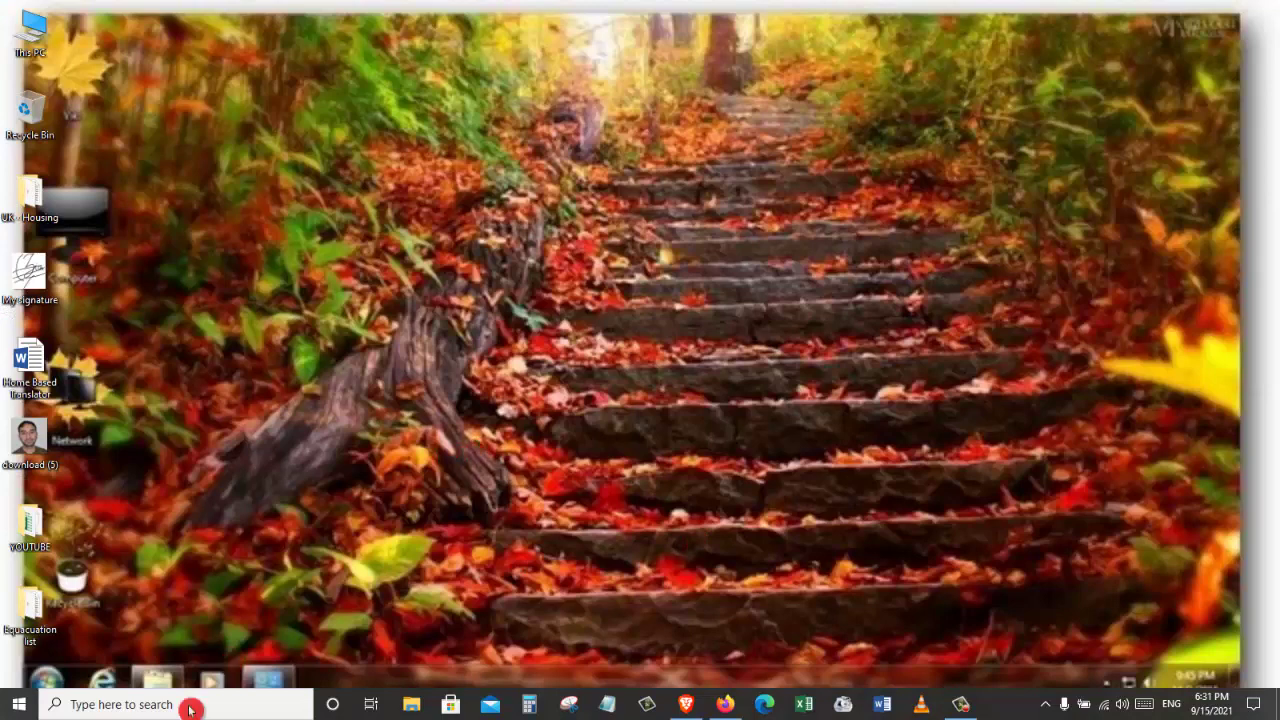
Run a quick scan in the Virus & threat protection settings, leaving it running in the minimized Windows Security window
left_click(135, 705)
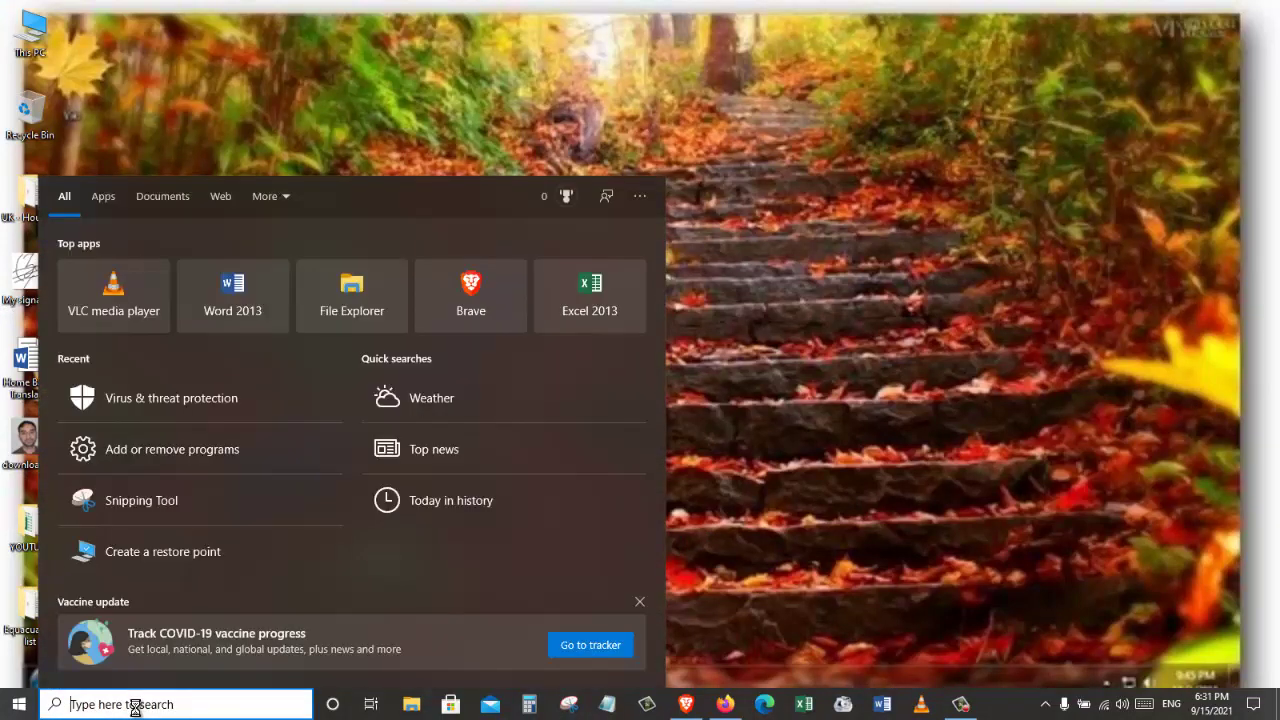
type("virus")
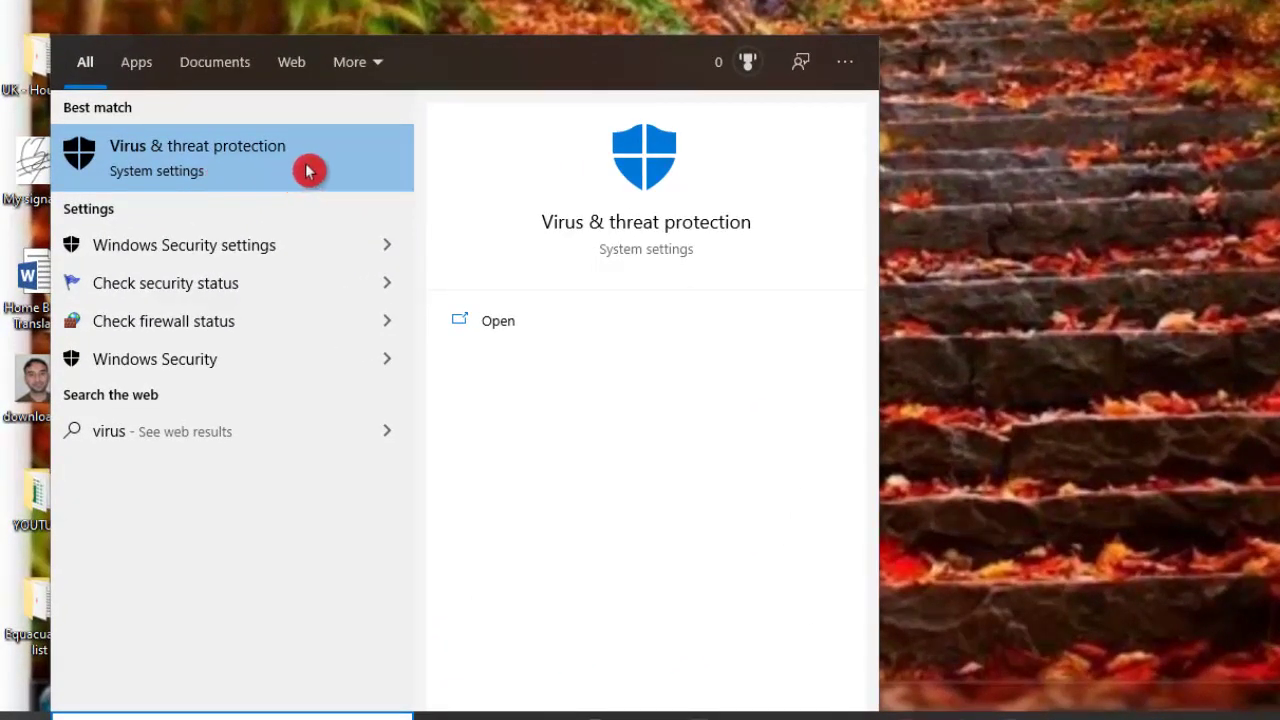
left_click(306, 166)
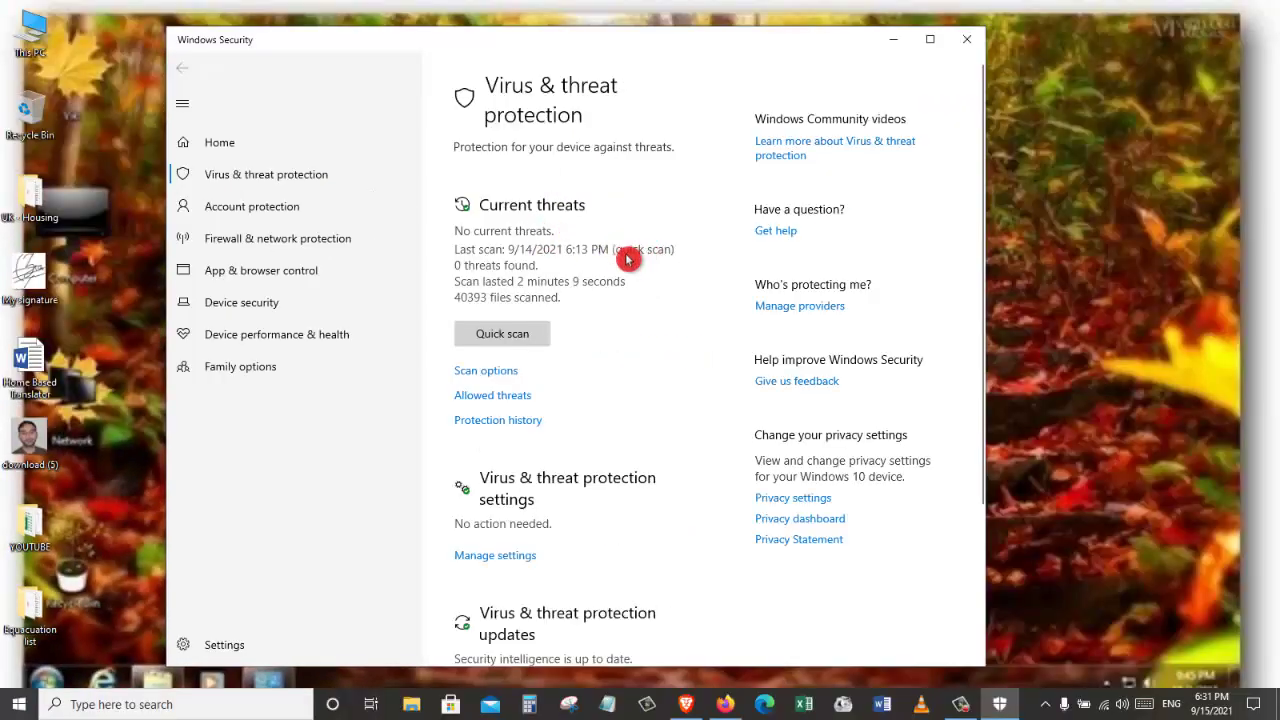
left_click(525, 338)
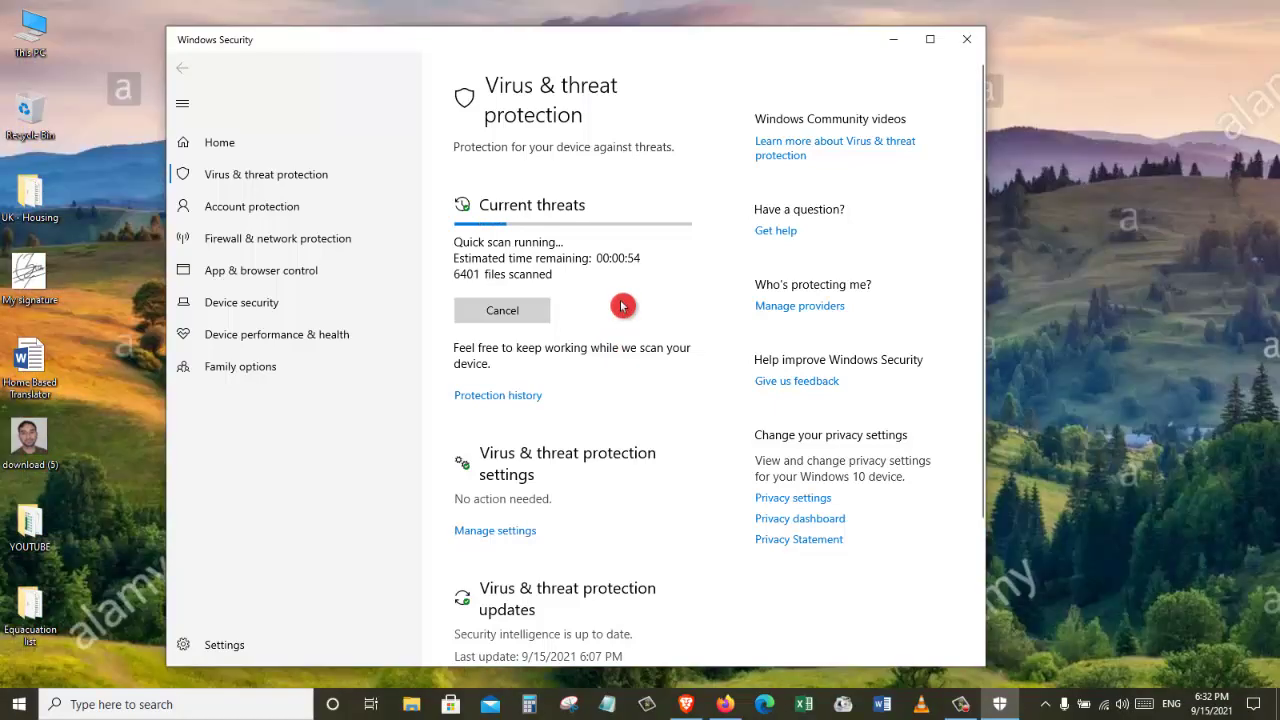
left_click(897, 44)
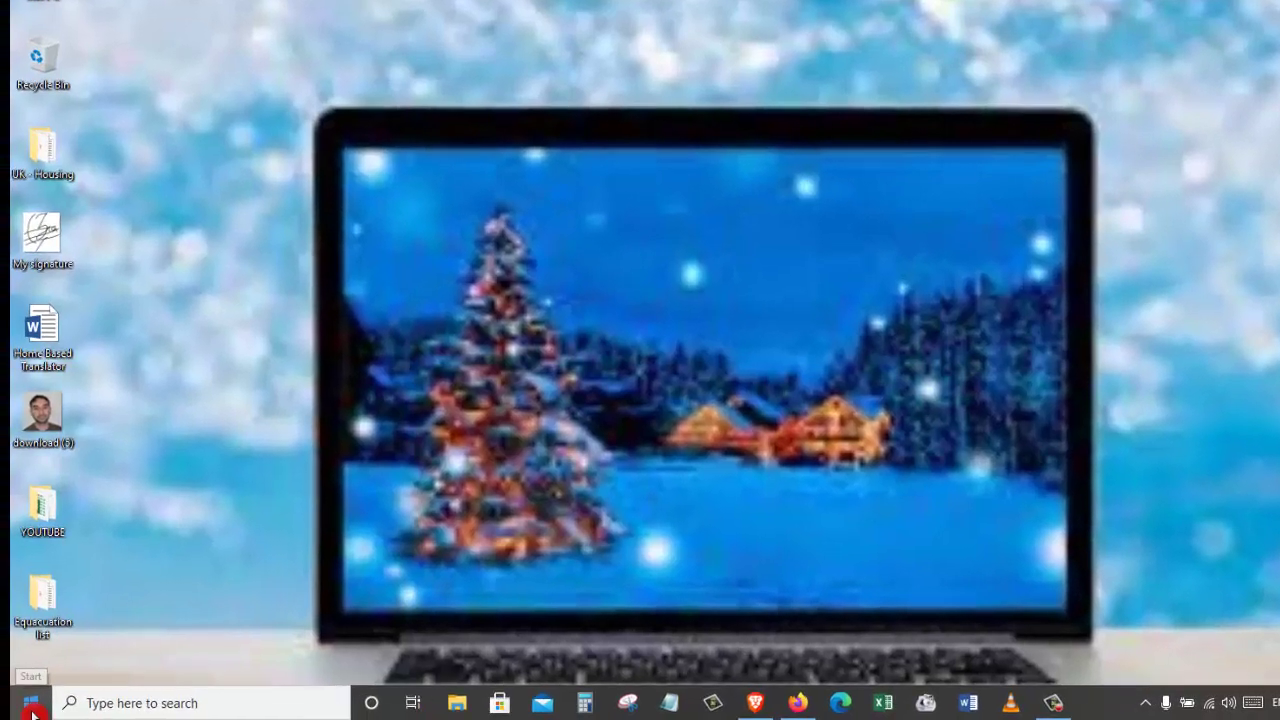
Launch Disk Cleanup for drive C: by running the command cleanmgr from the Run dialog
right_click(20, 711)
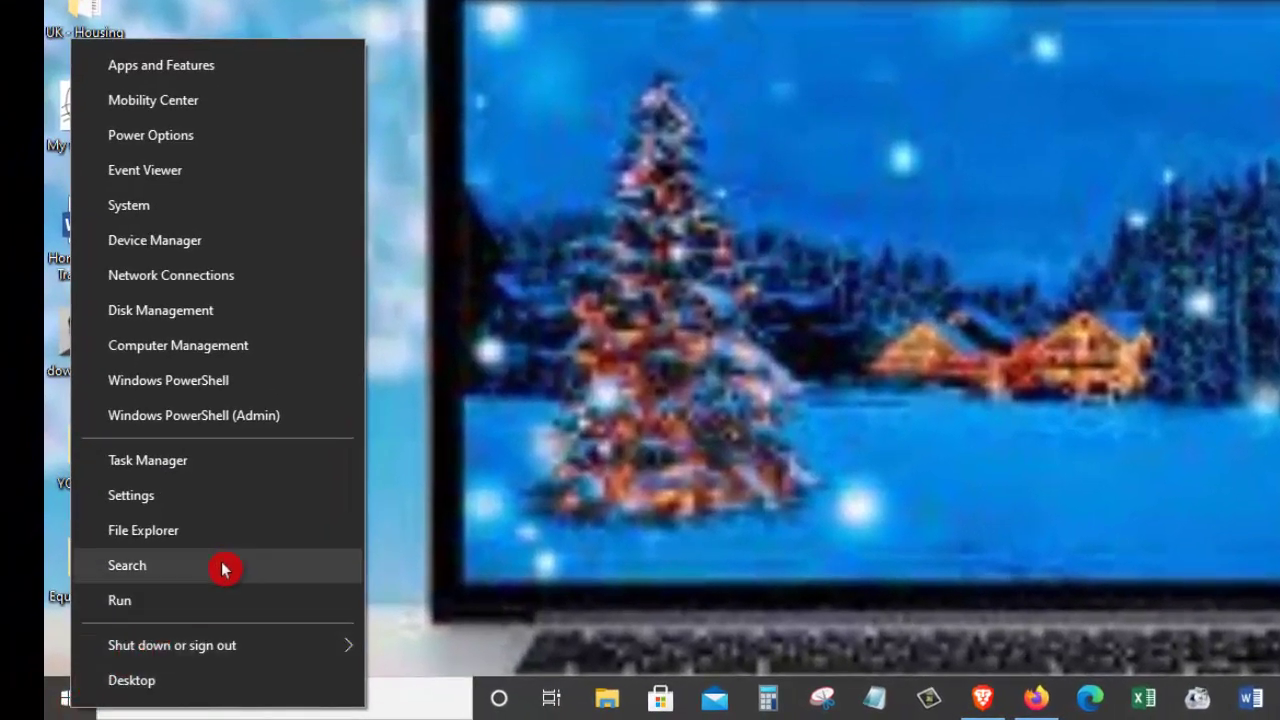
left_click(170, 604)
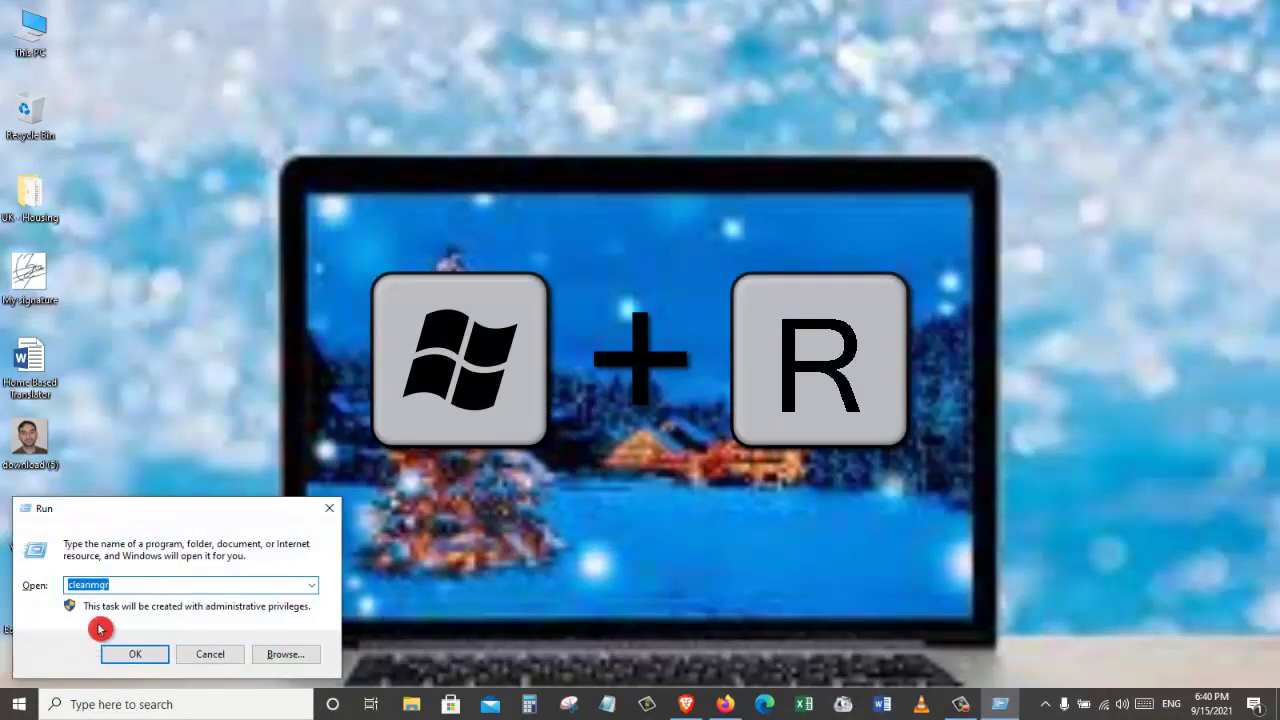
type("cleanm")
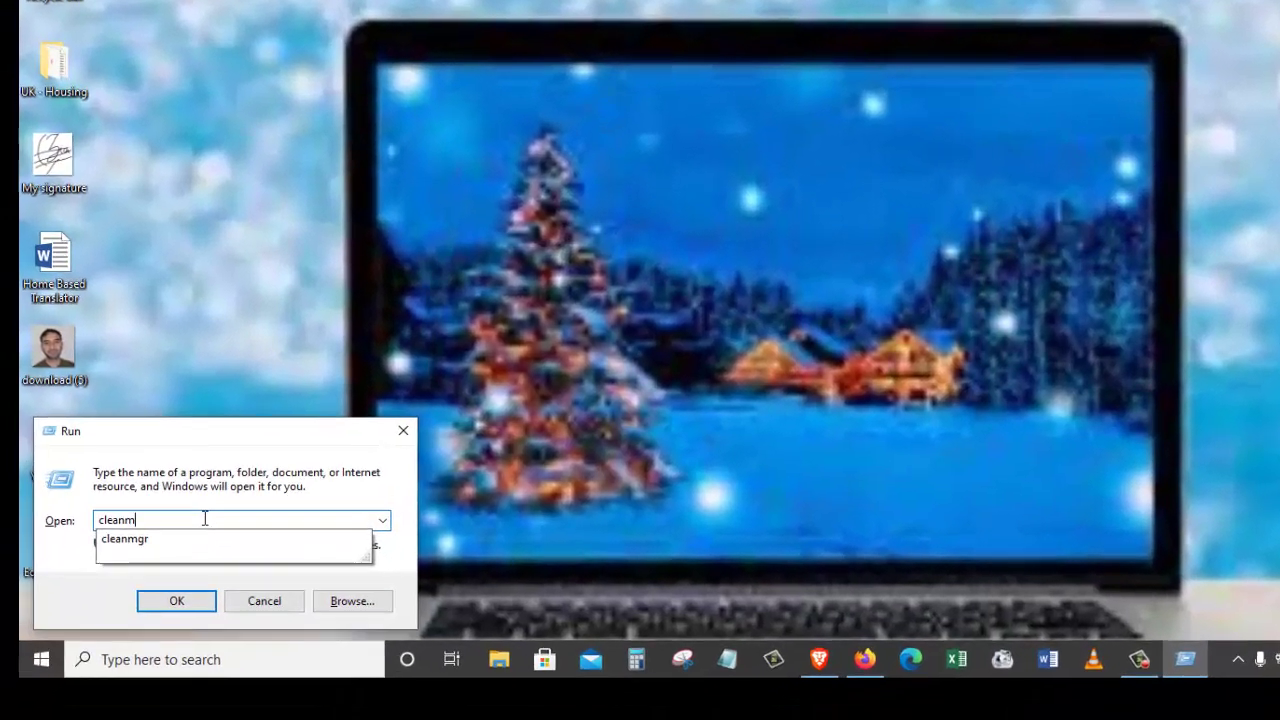
key("BackSpace")
key("BackSpace")
key("BackSpace")
key("BackSpace")
key("BackSpace")
key("BackSpace")
type("c")
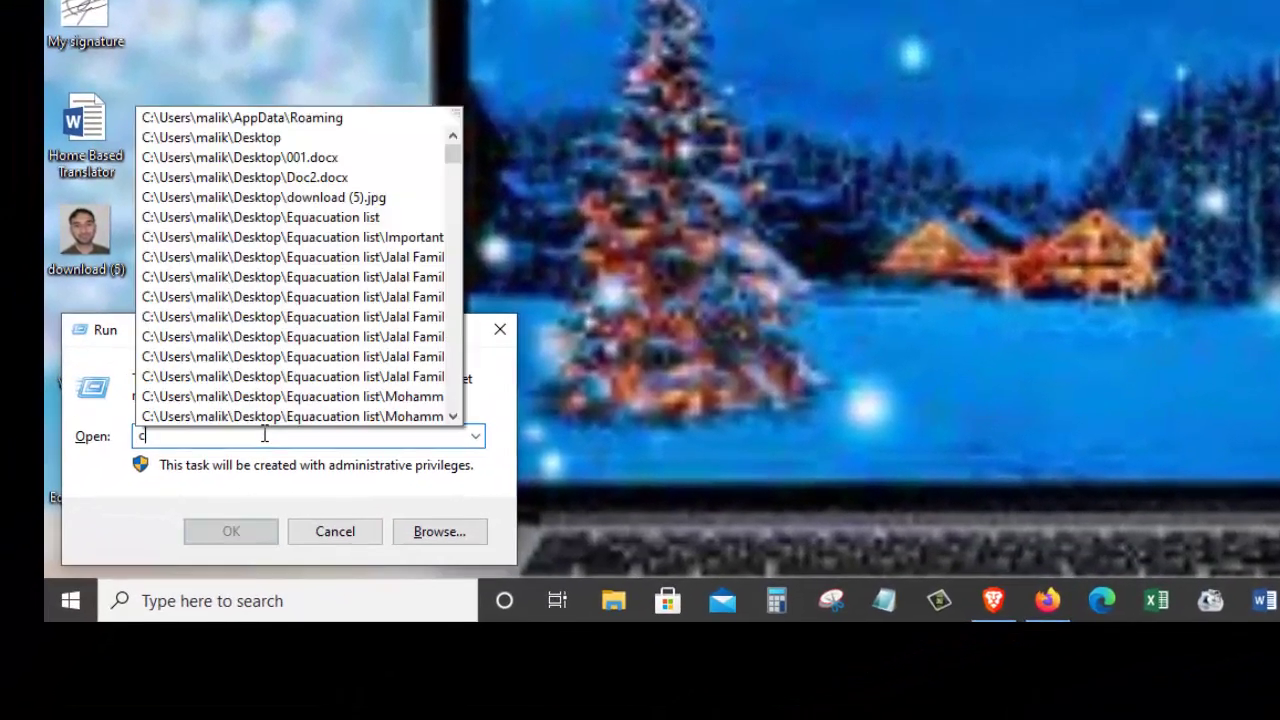
type("leanmgr")
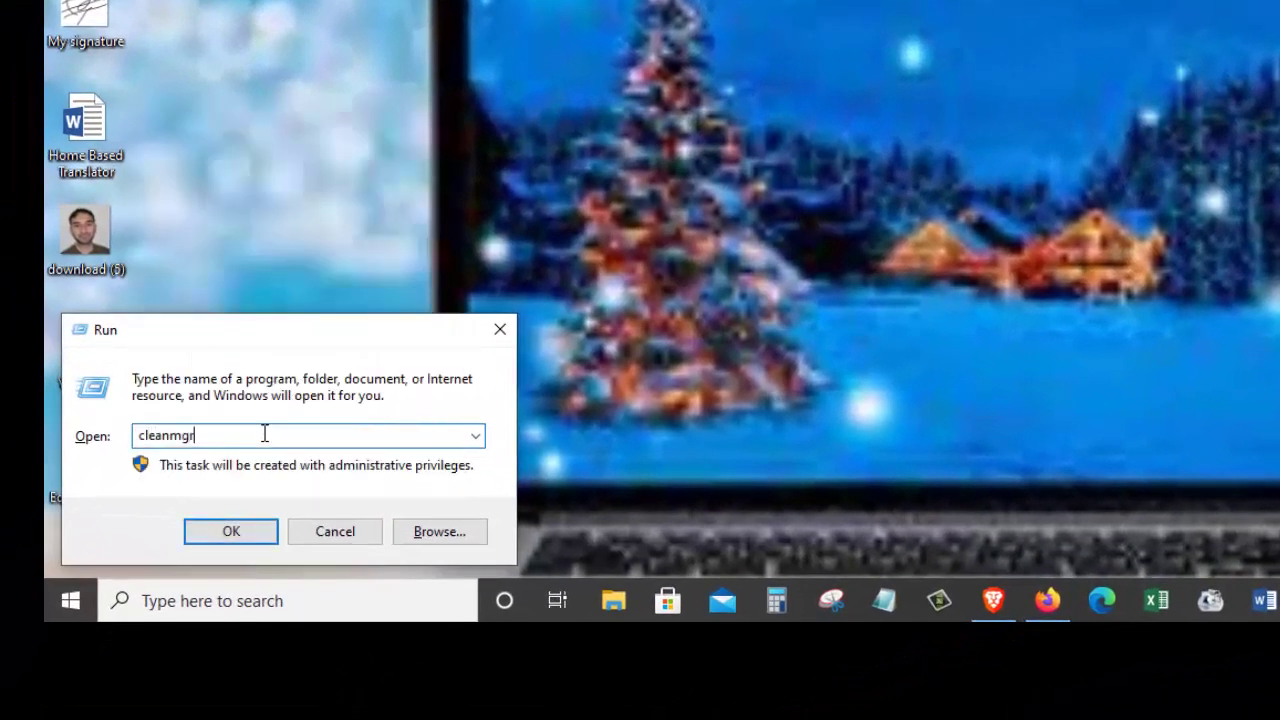
key("Return")
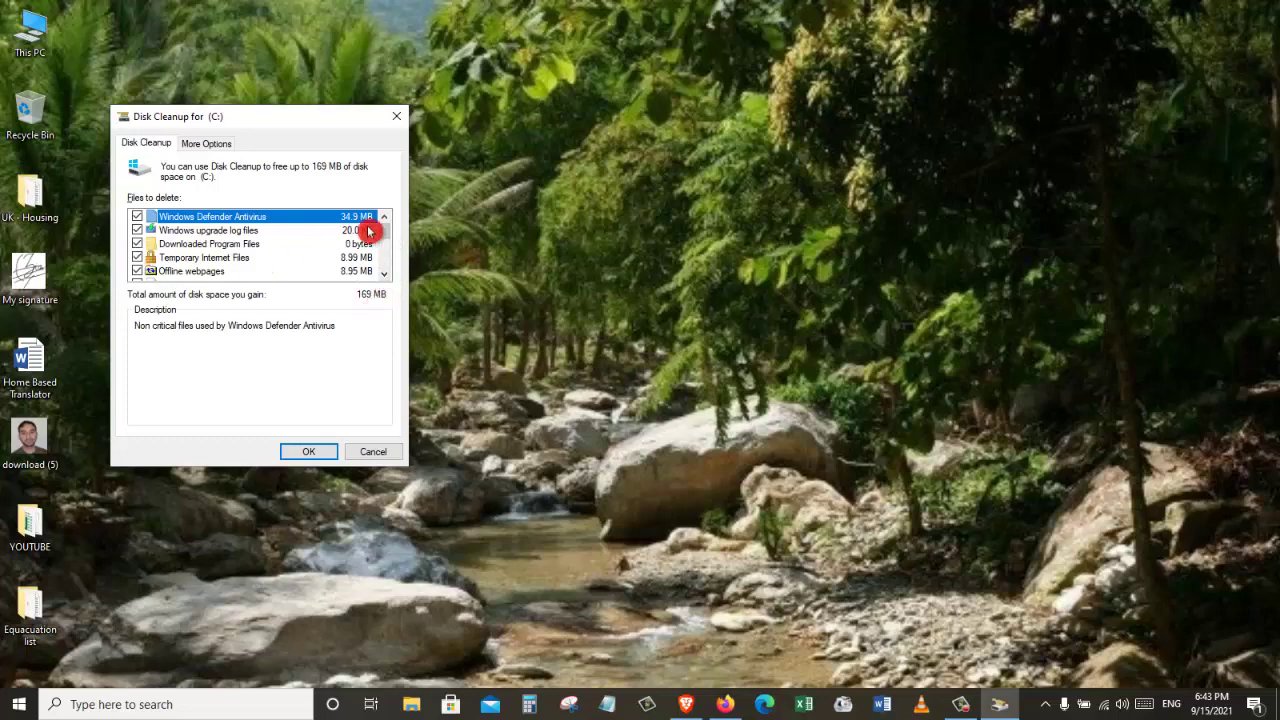
Exclude Downloads from the files to clean up and permanently delete the remaining selected file categories
scroll(368, 231, "down", 3)
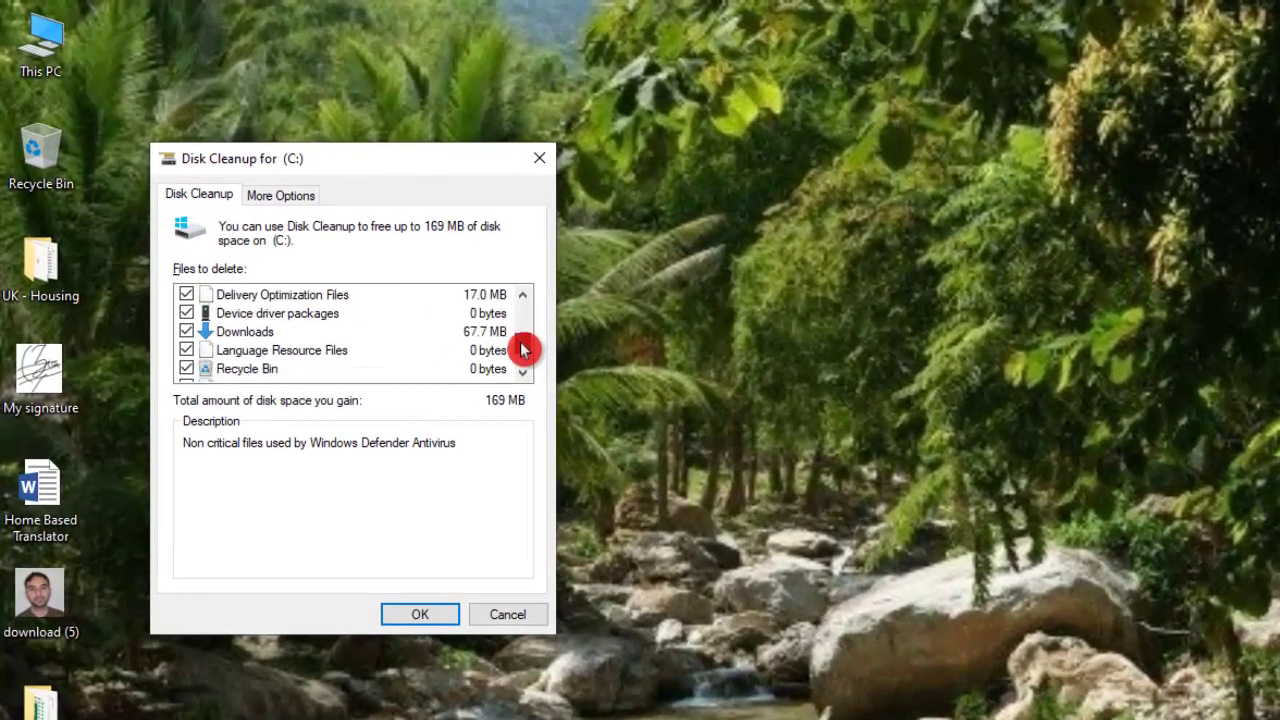
left_click(186, 331)
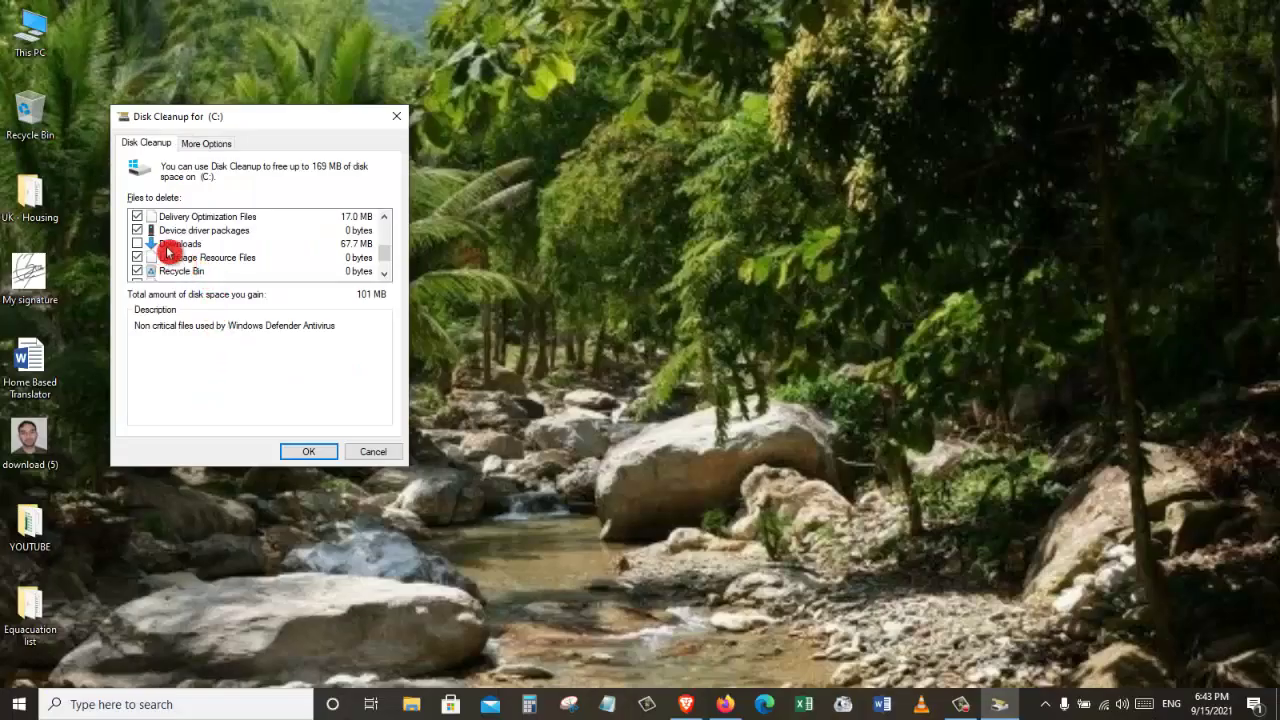
left_click(316, 451)
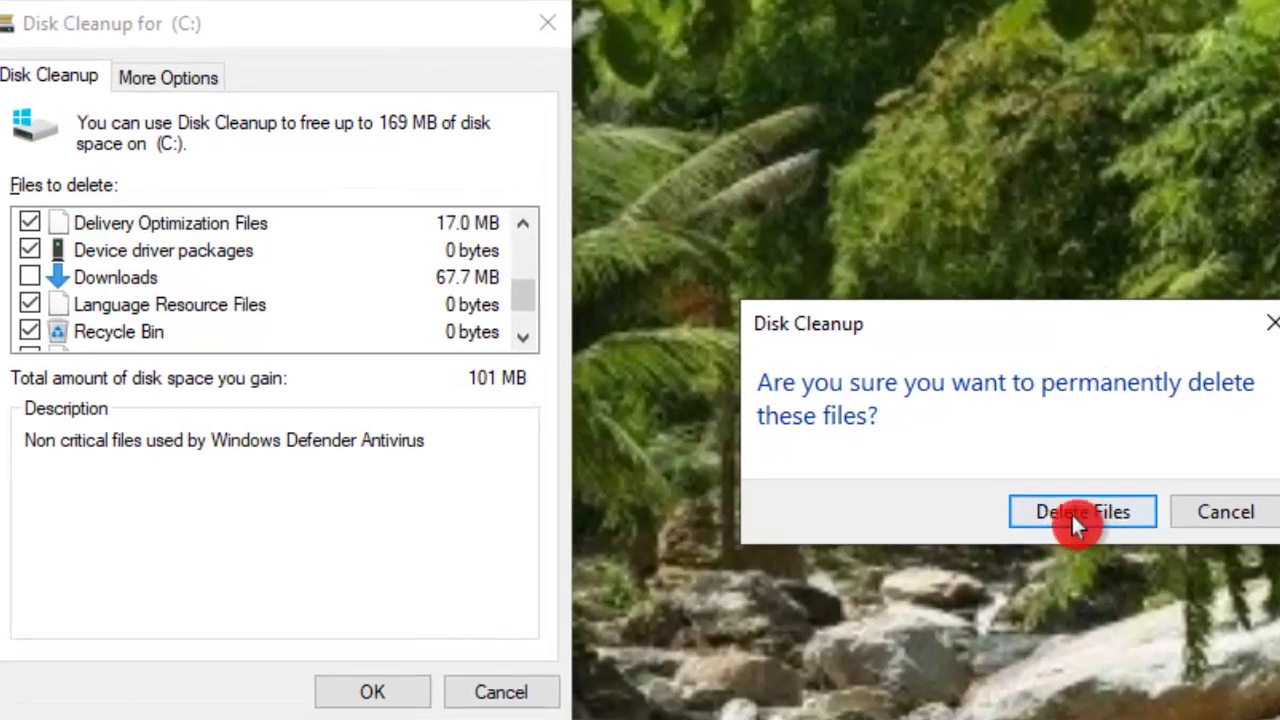
left_click(1107, 517)
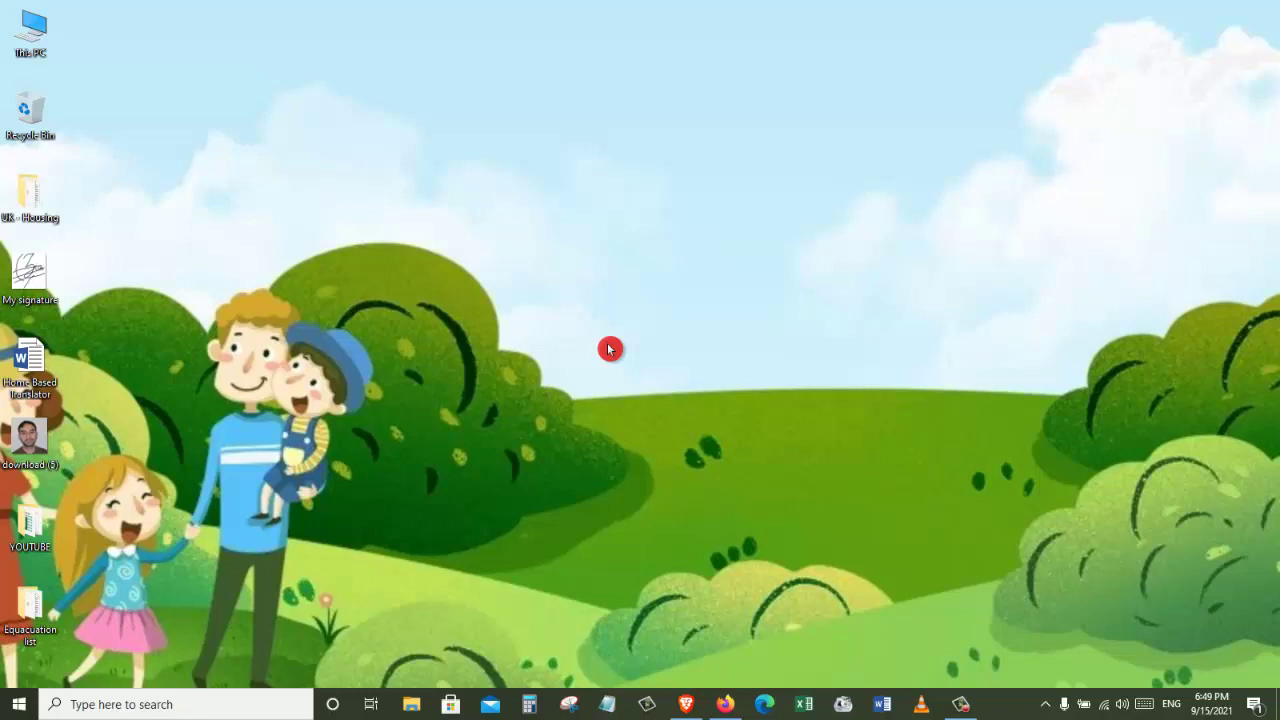
Open the Windows Temp folder with the Run command temp and delete all of its contents
key("super+r")
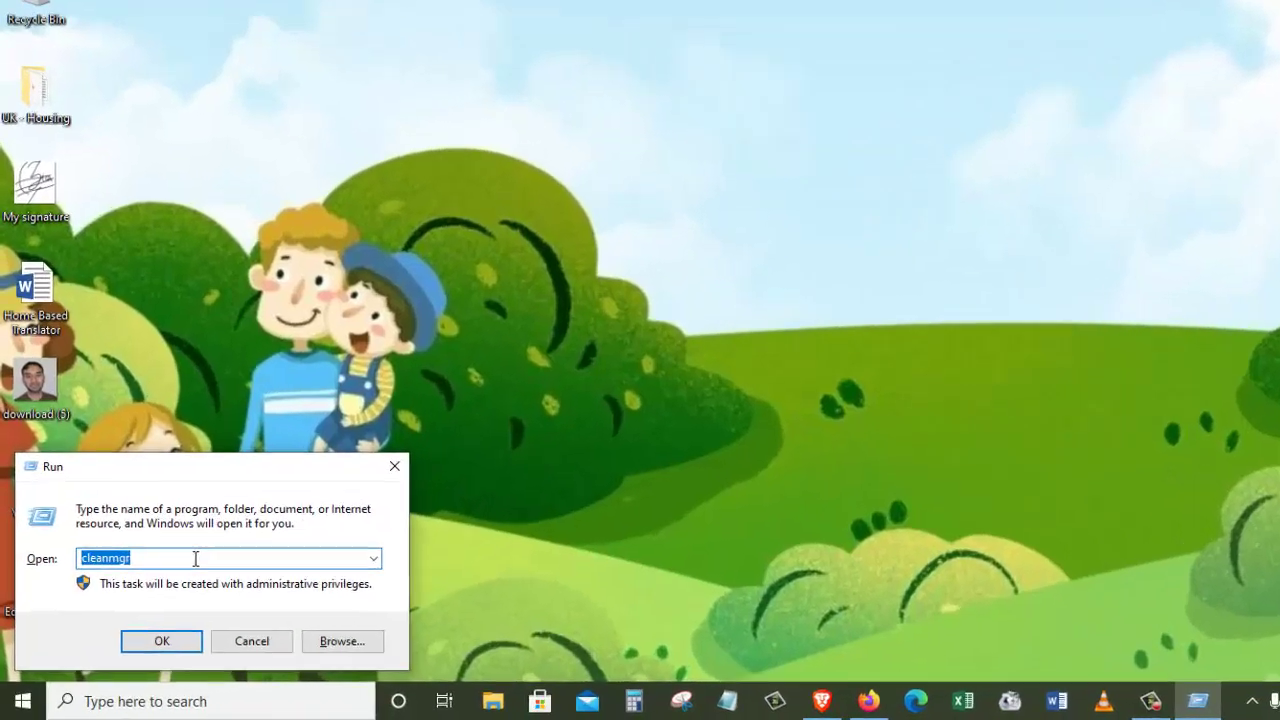
type("temp")
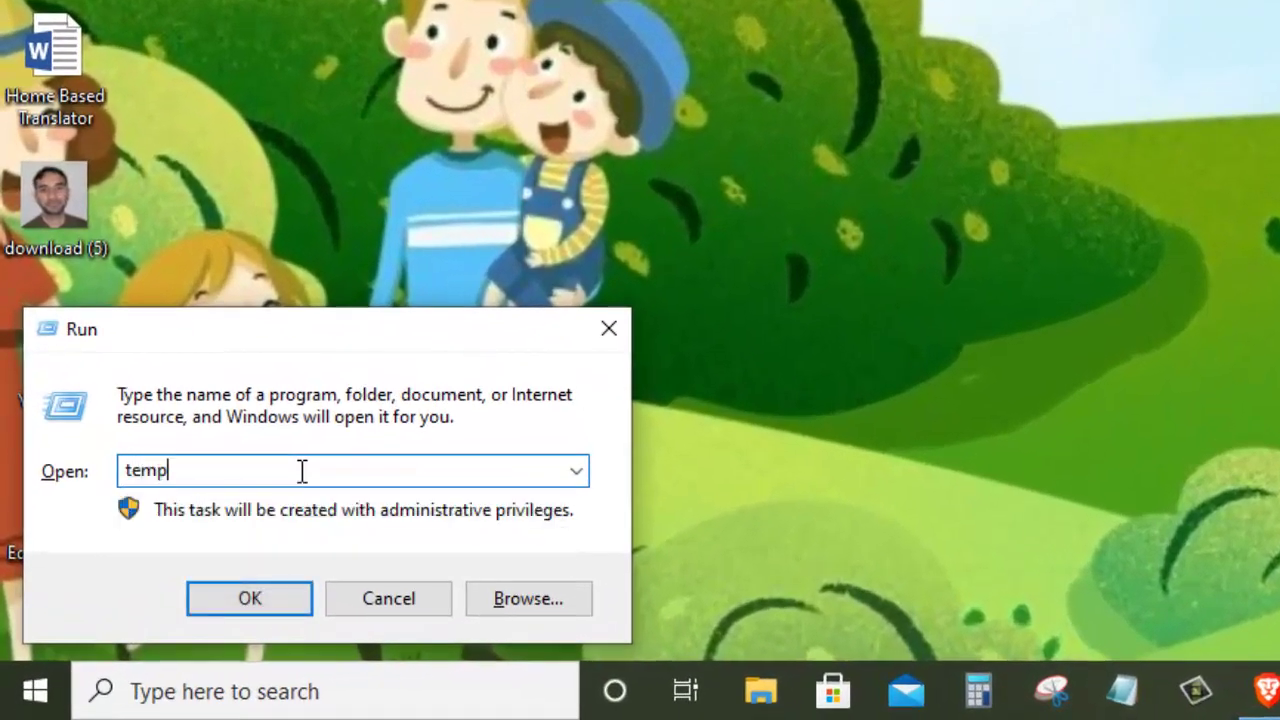
left_click(292, 605)
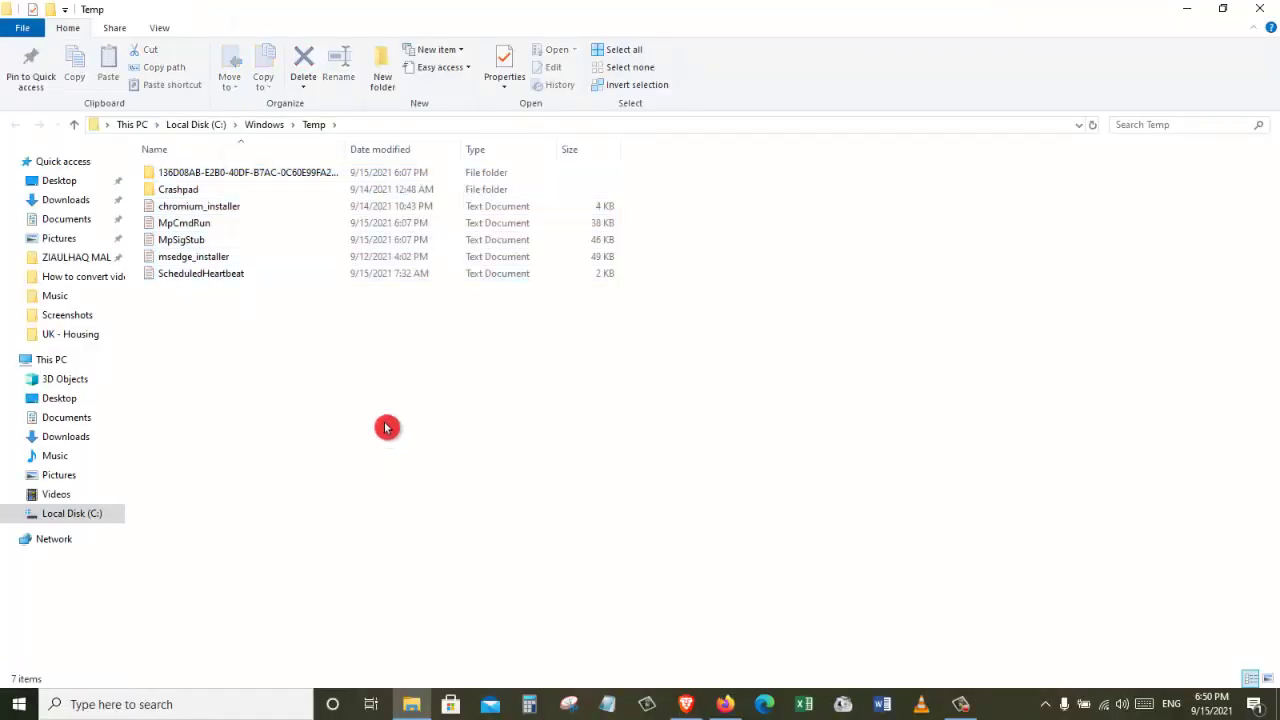
left_click_drag(385, 420, 240, 176)
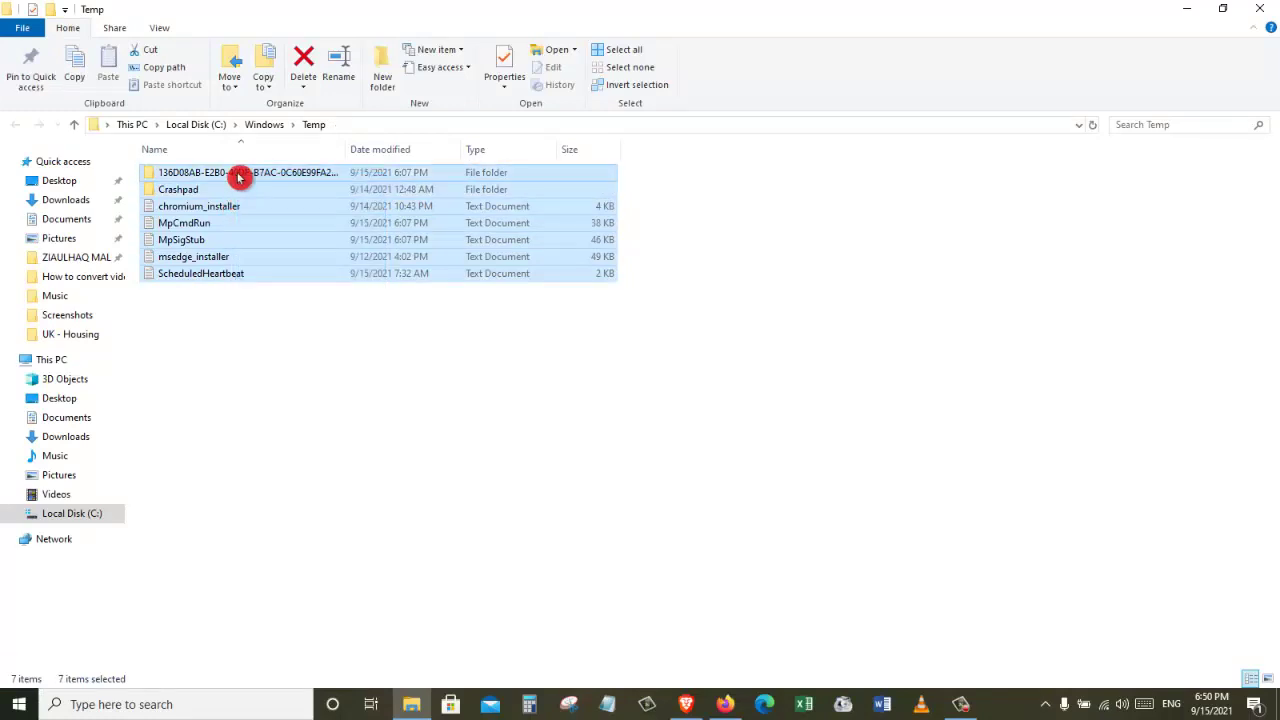
key("Delete")
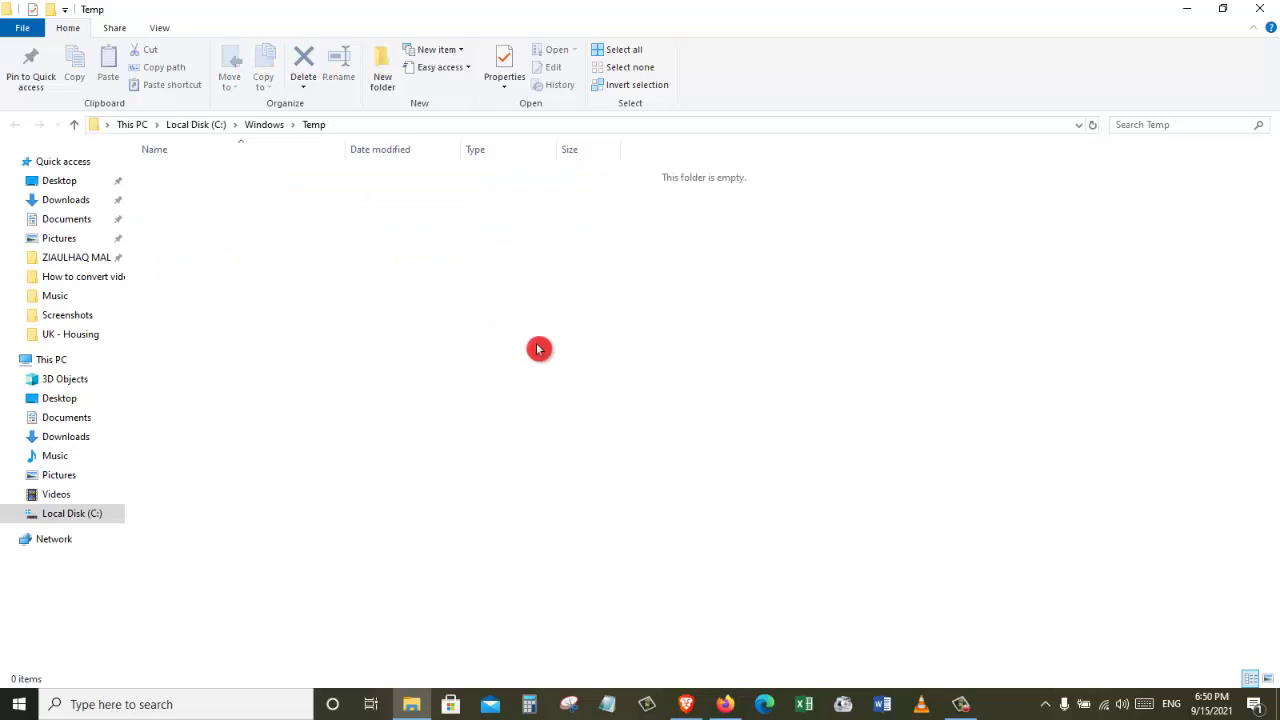
Open the user account's local Temp folder with the Run command %temp%
key("super+r")
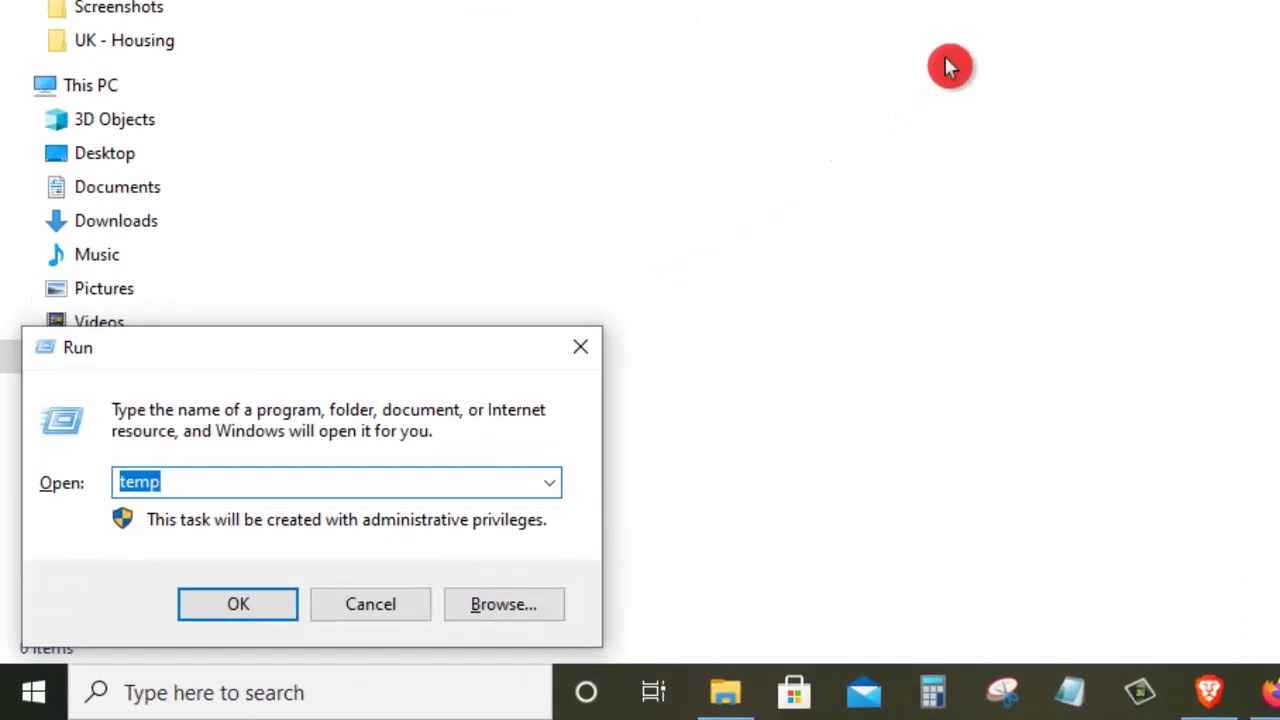
type("%")
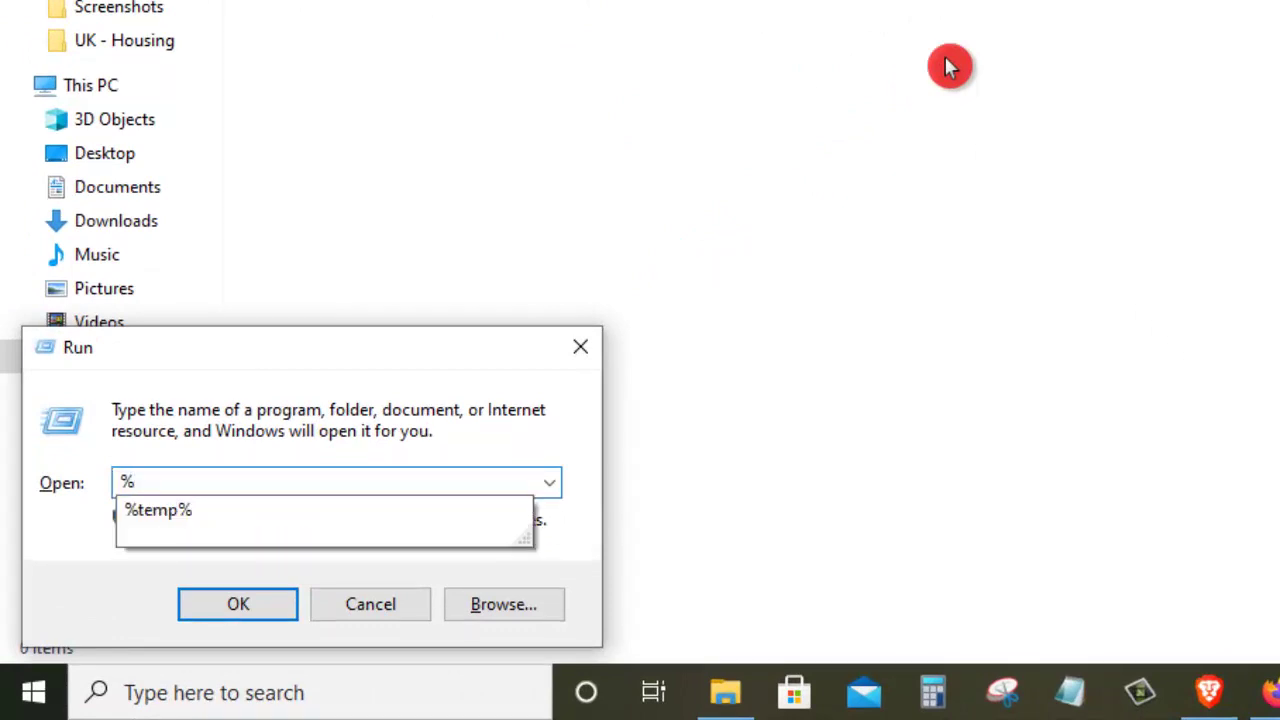
type("temp%")
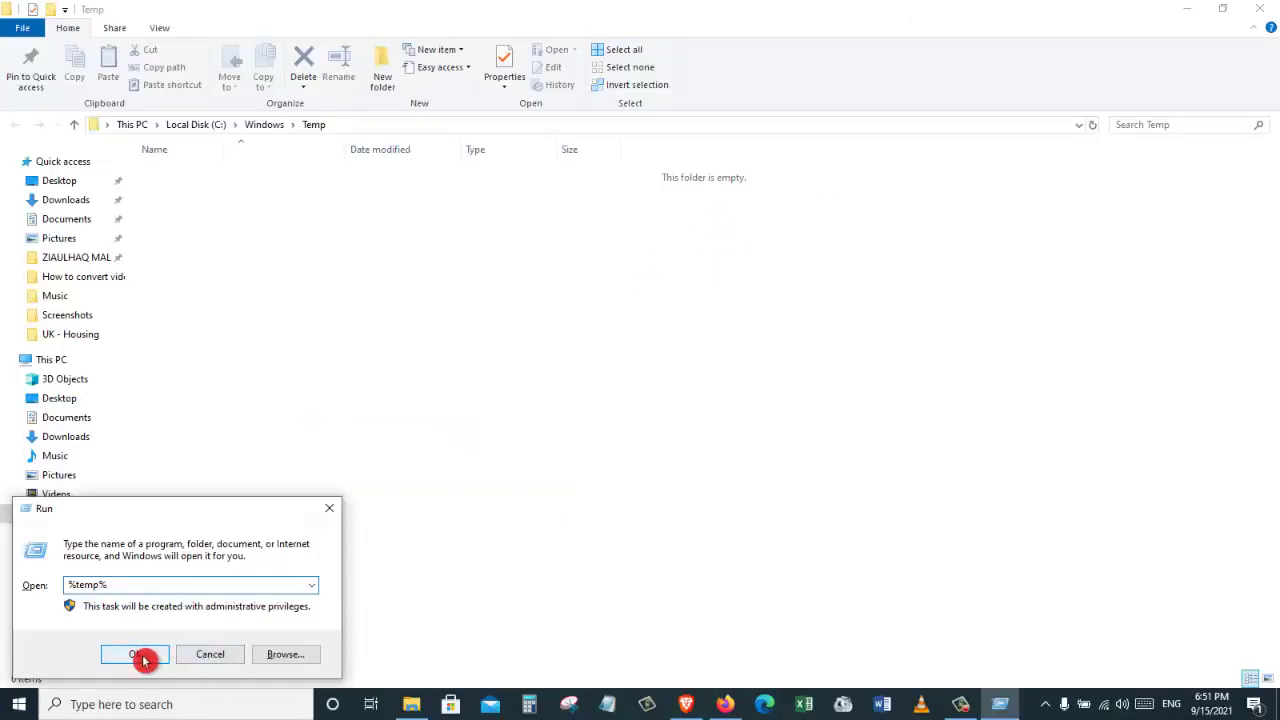
left_click(143, 660)
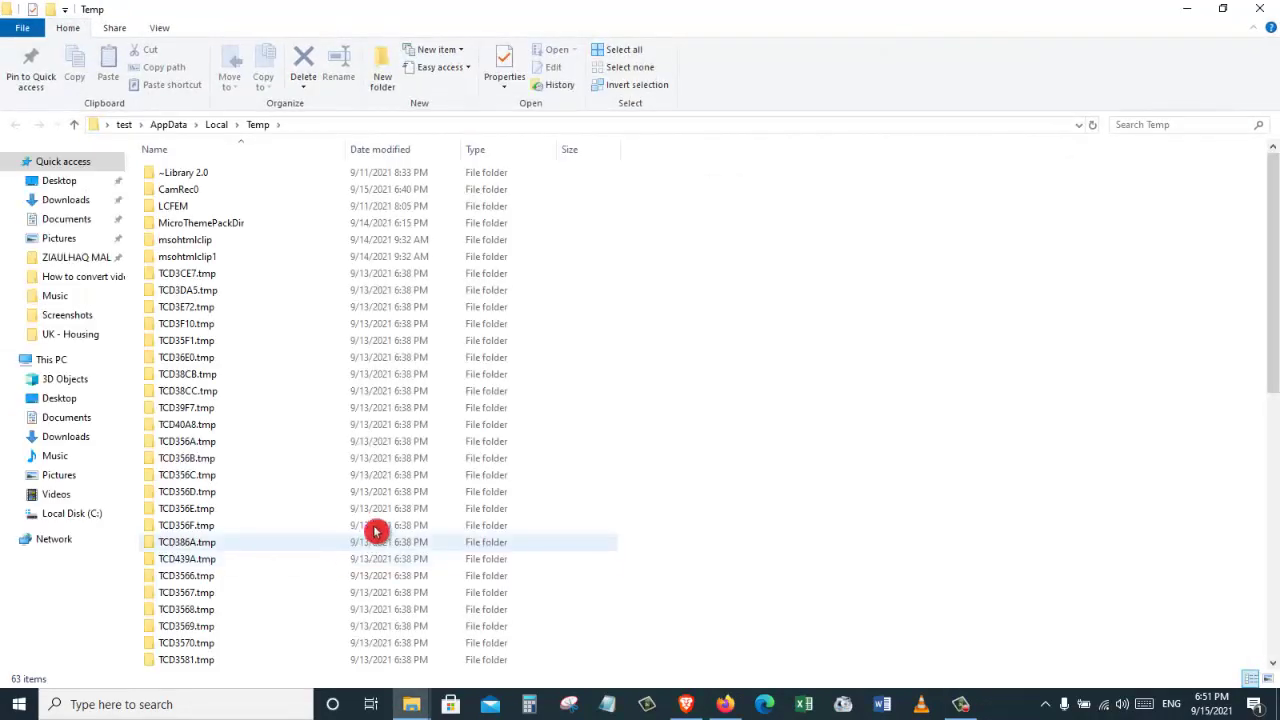
Delete everything in the user's local Temp folder, skipping all items in use, and close both Temp folder windows
left_click_drag(1275, 275, 1240, 191)
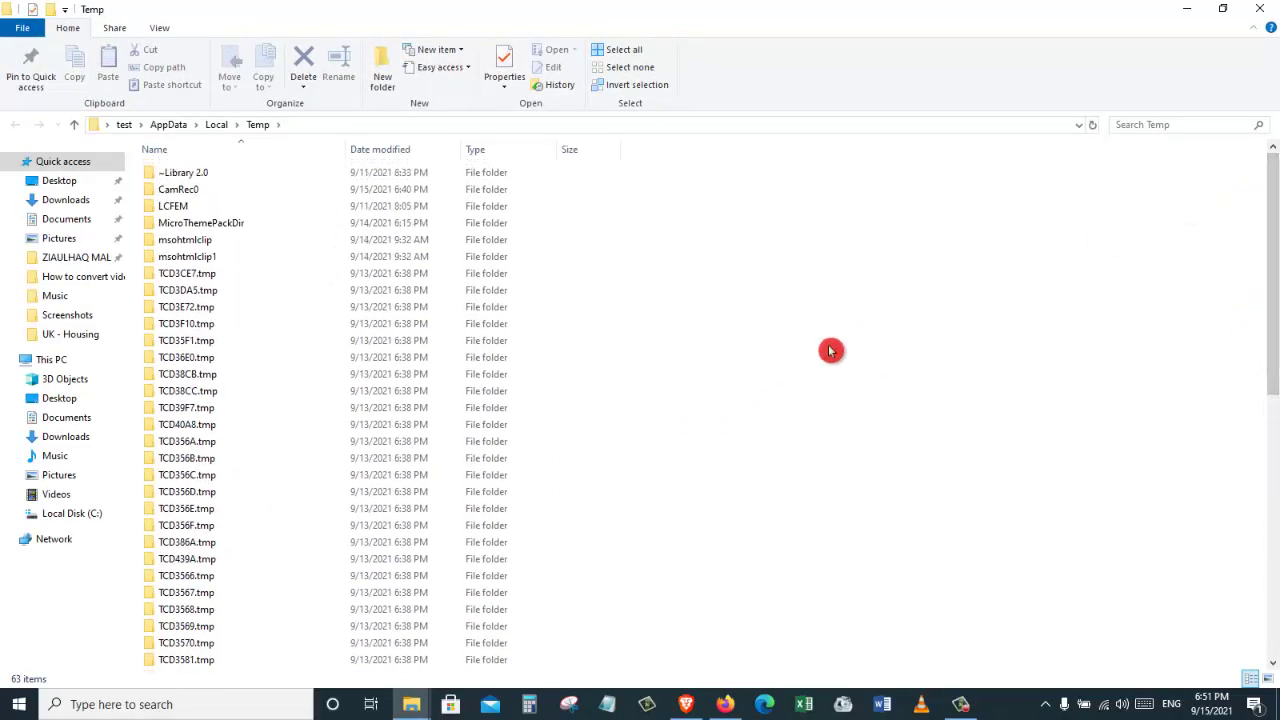
key("a")
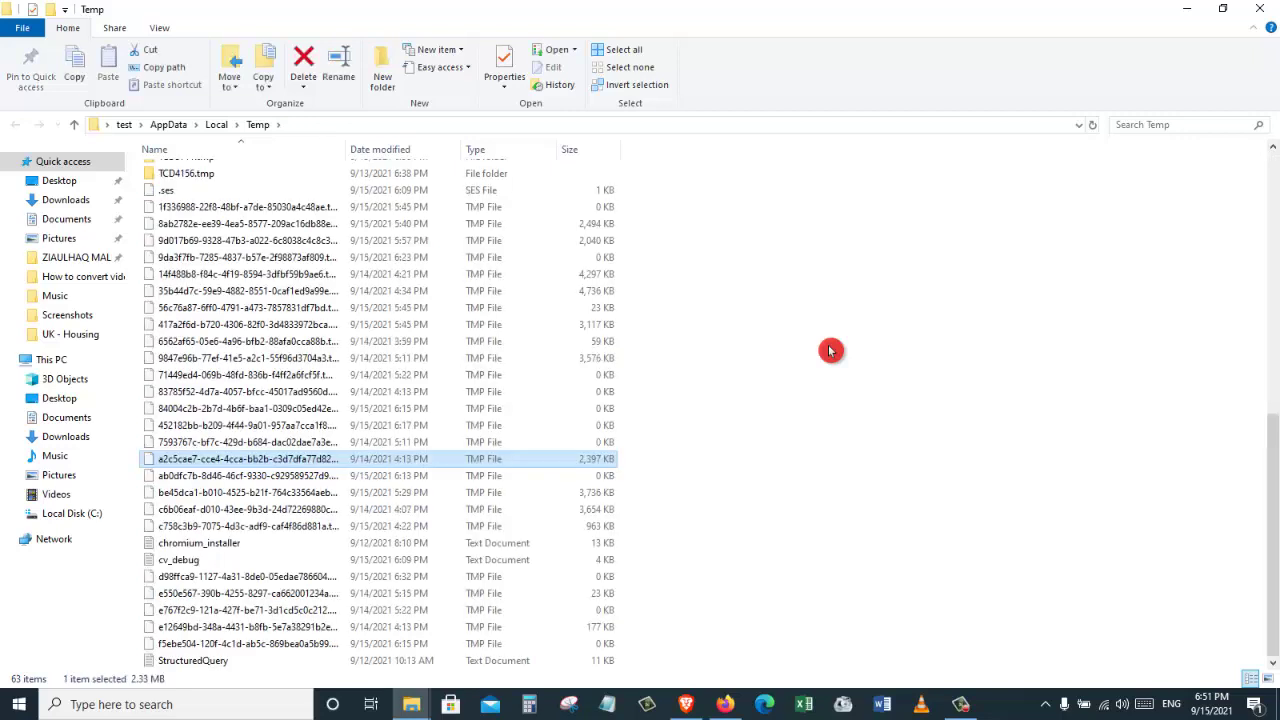
key("ctrl+a")
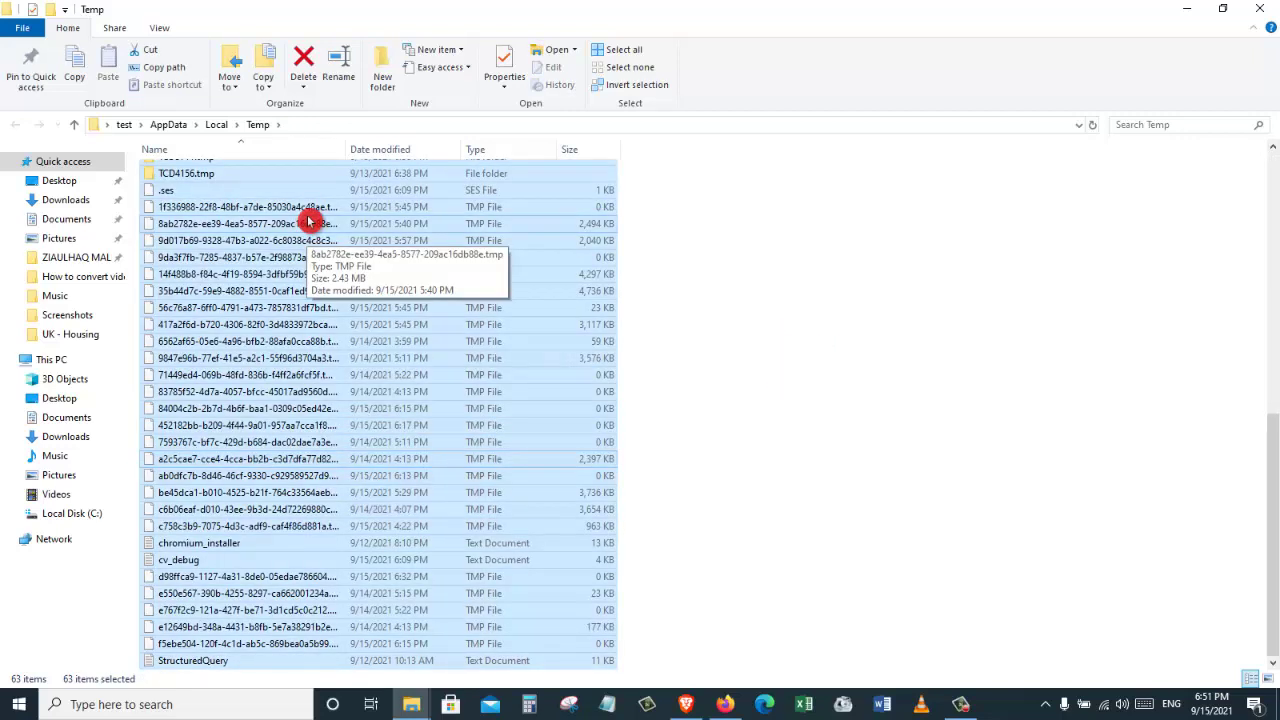
left_click(304, 64)
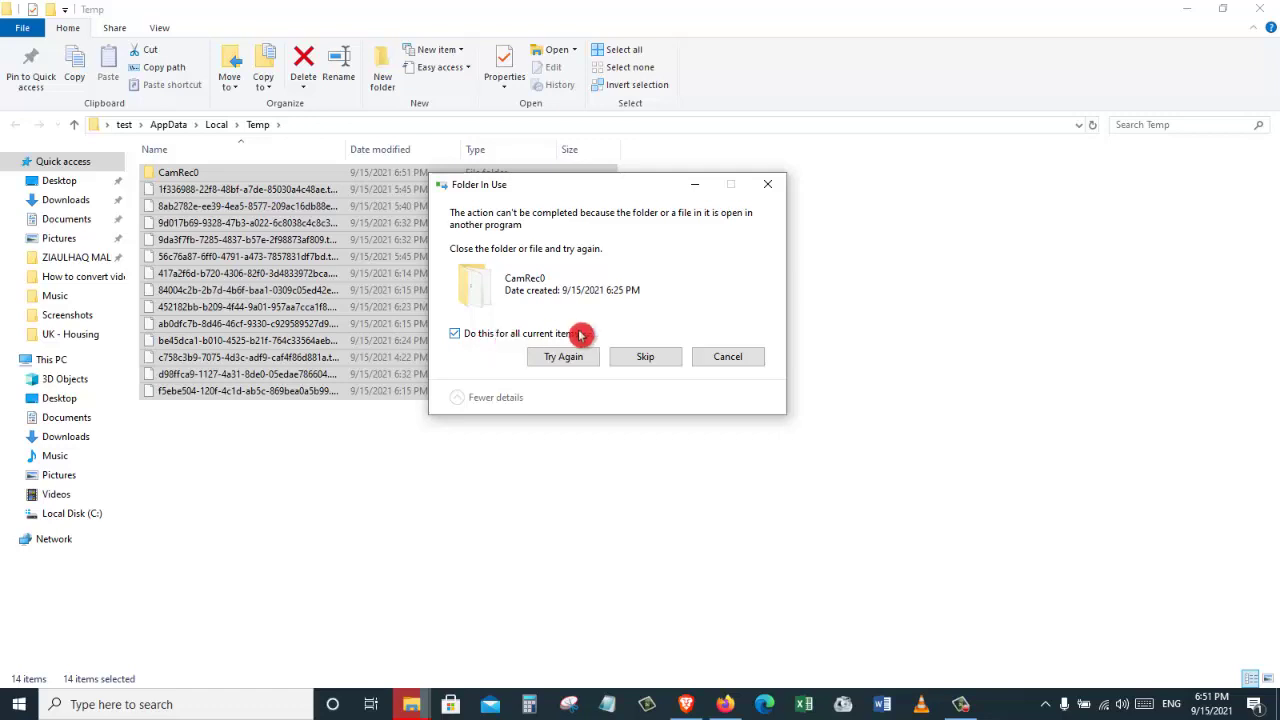
left_click(645, 357)
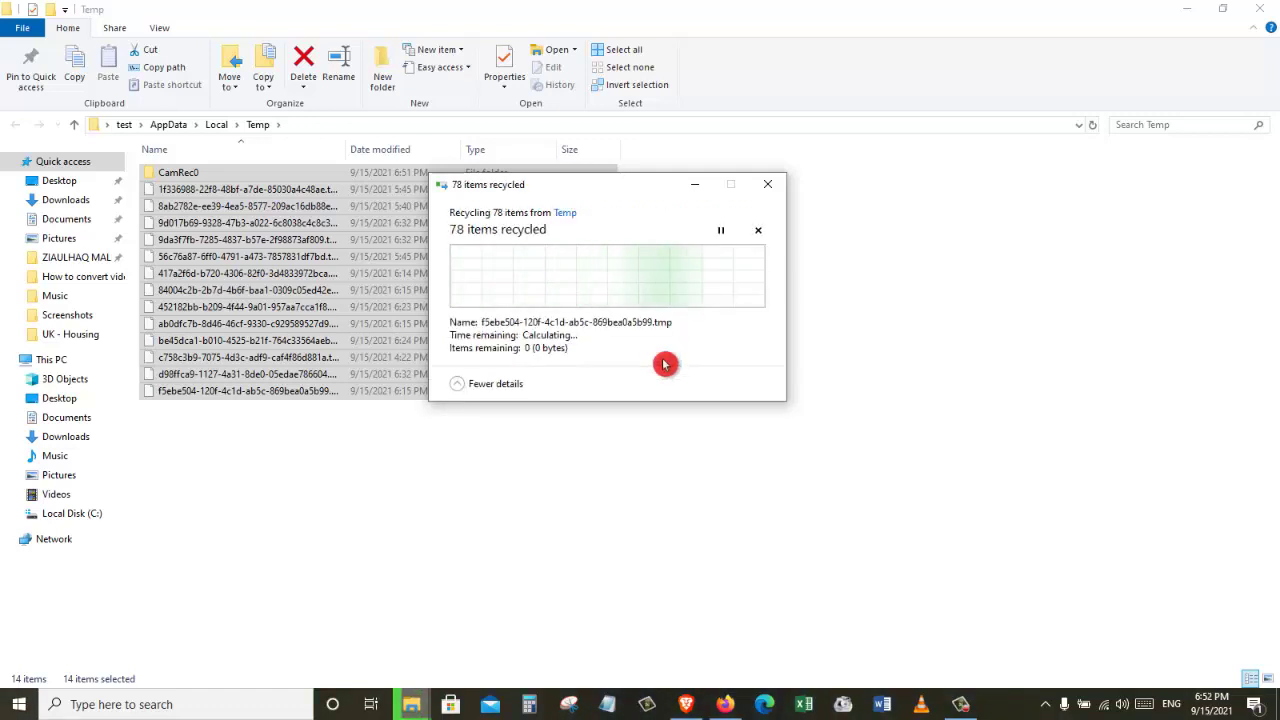
left_click(1262, 10)
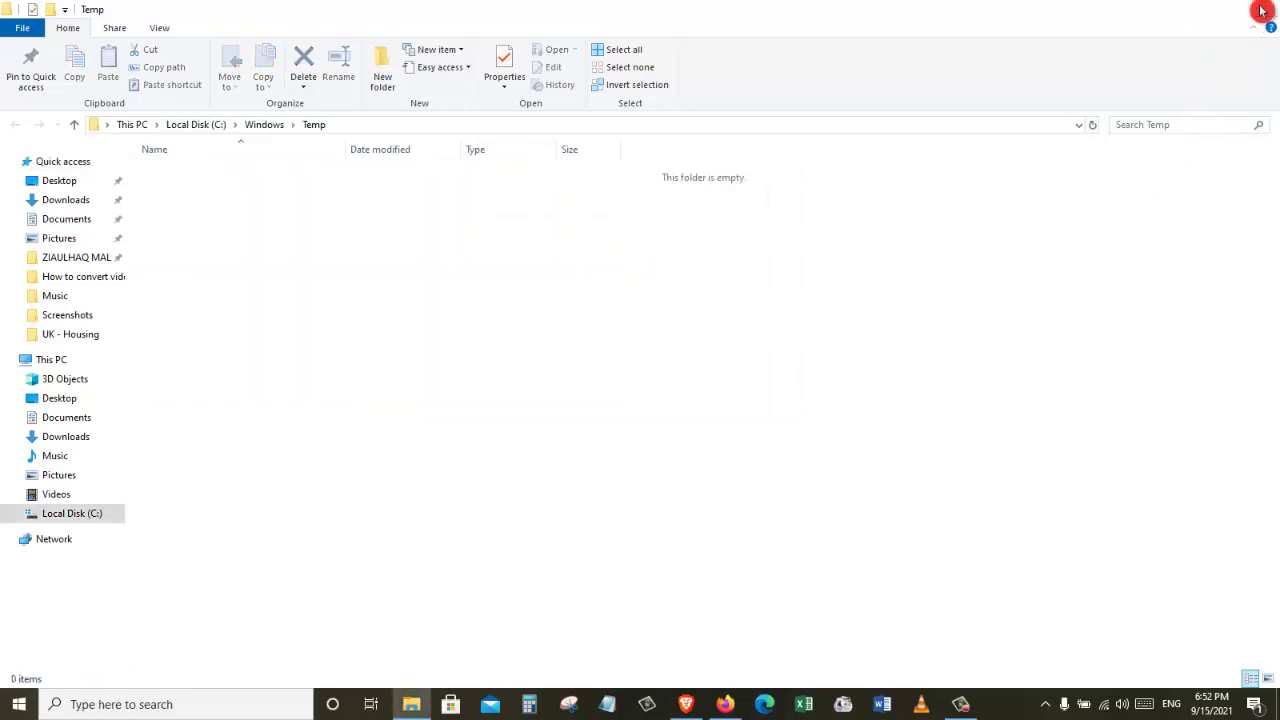
left_click(1262, 10)
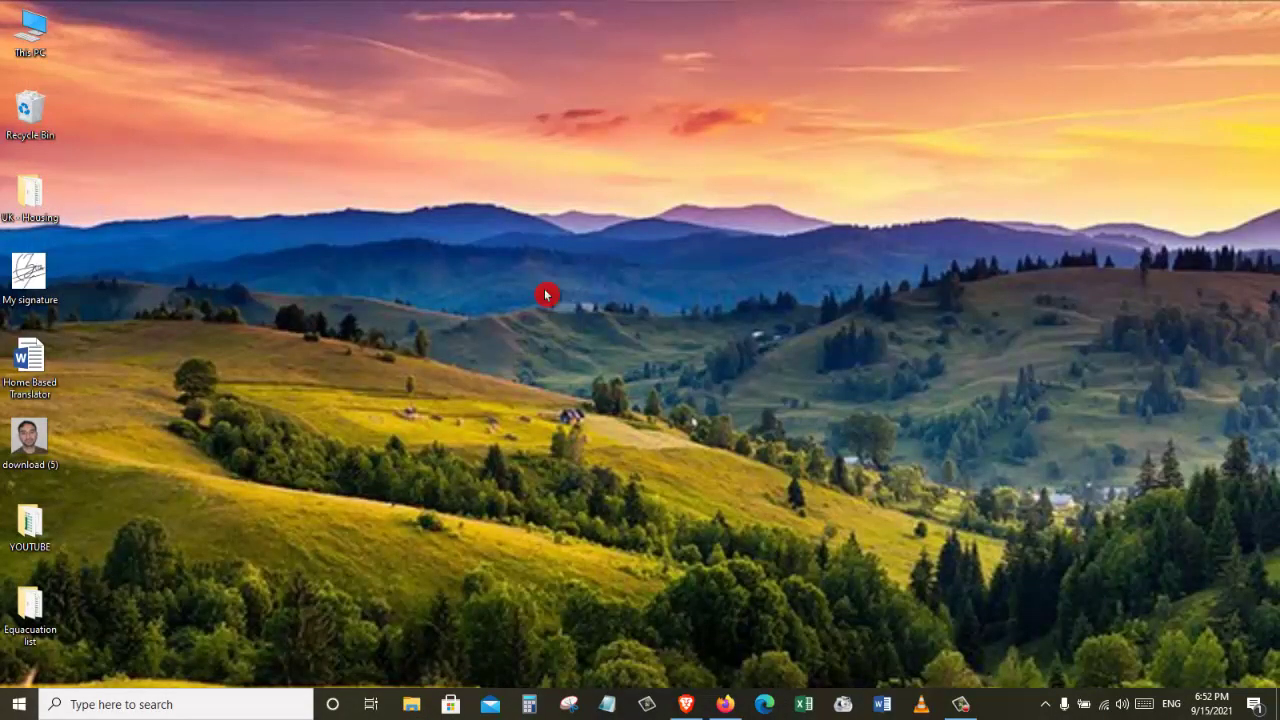
Empty the Recycle Bin and confirm the permanent deletion of its items
right_click(34, 115)
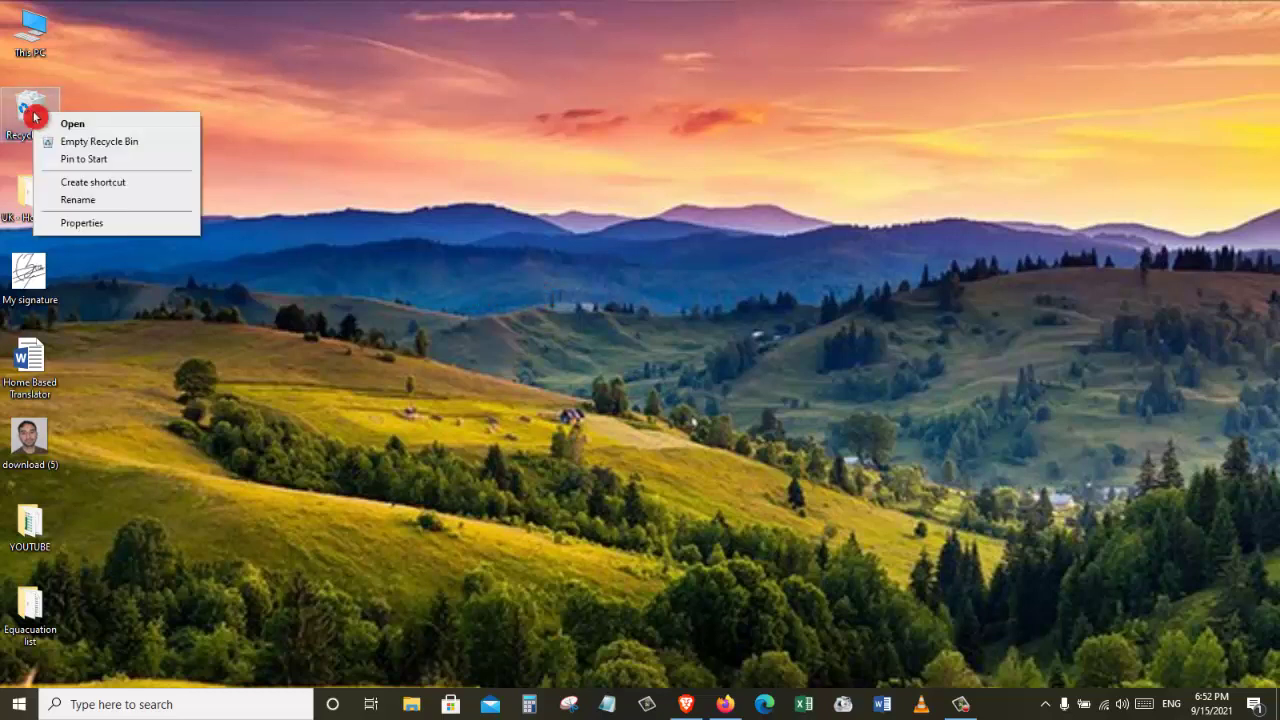
left_click(142, 147)
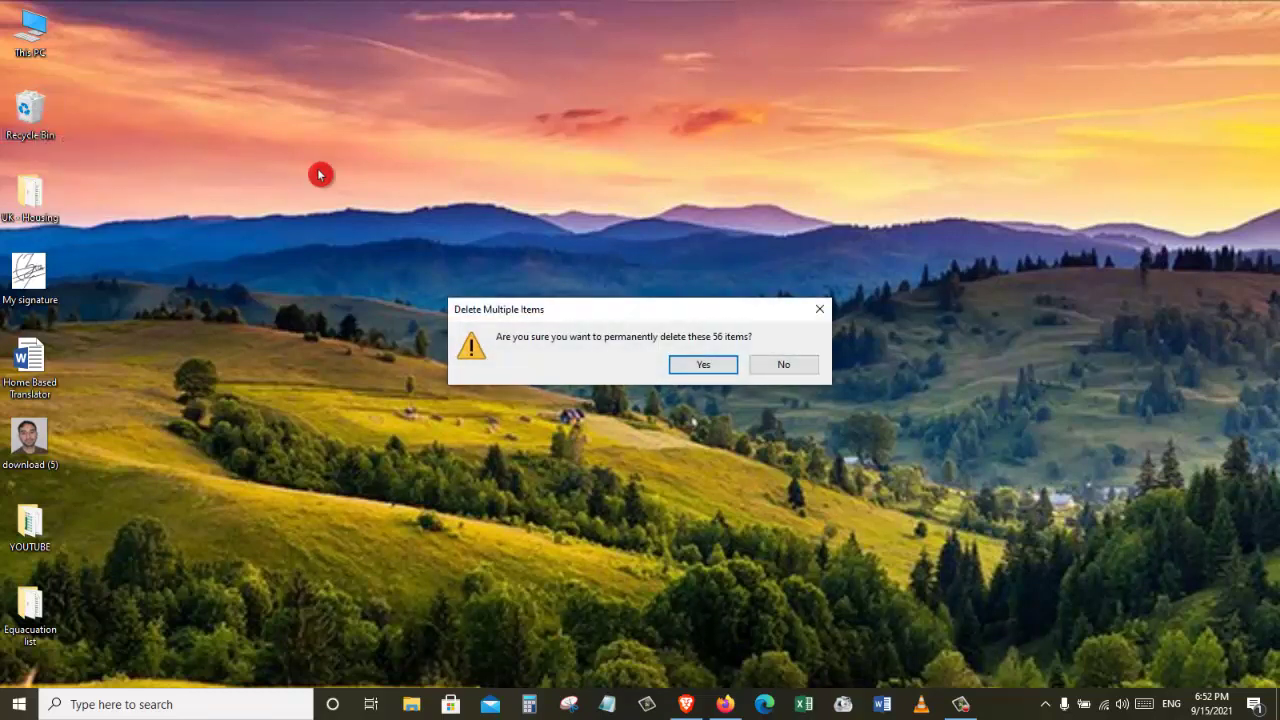
left_click(694, 367)
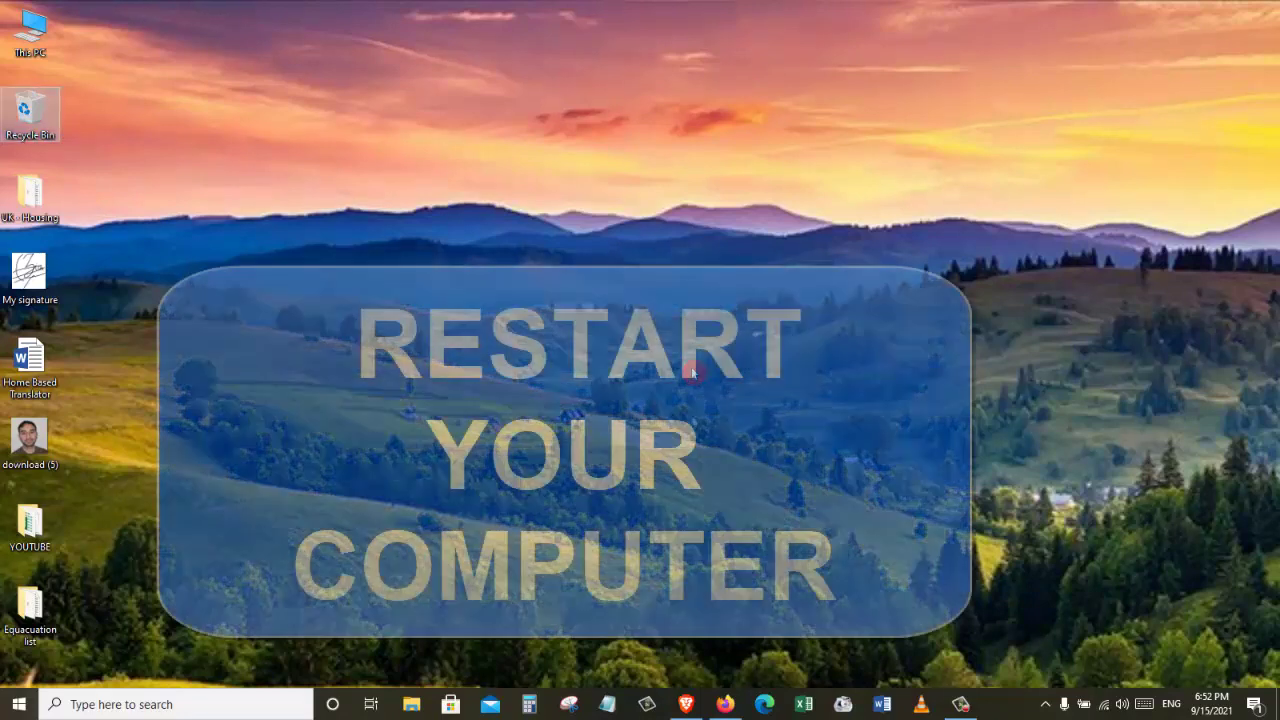